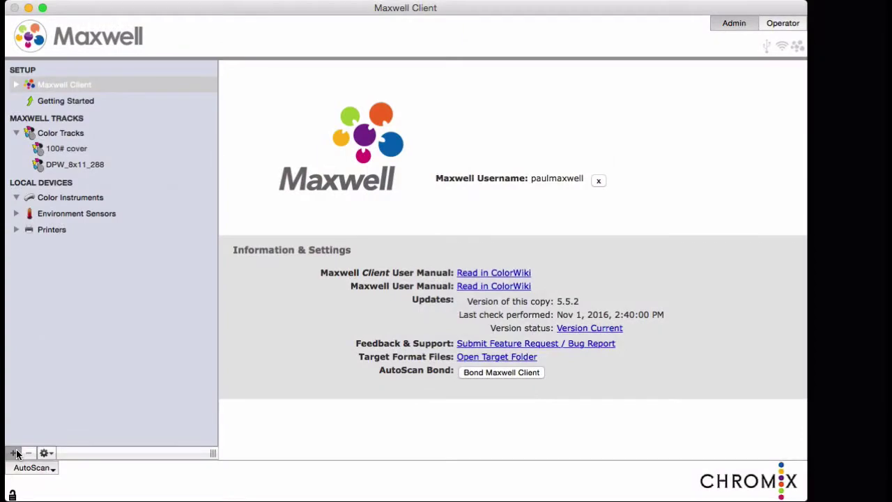
{"action": "left_click", "coordinate": [17, 453]}
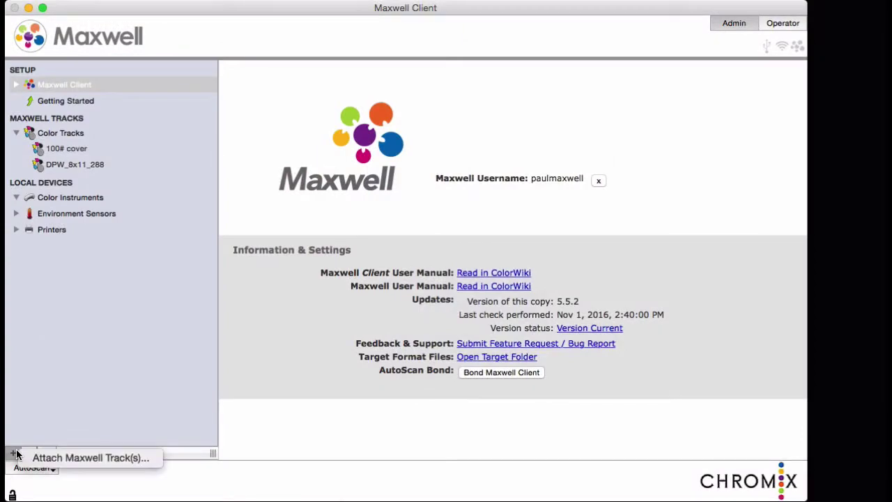
{"action": "left_click", "coordinate": [74, 457]}
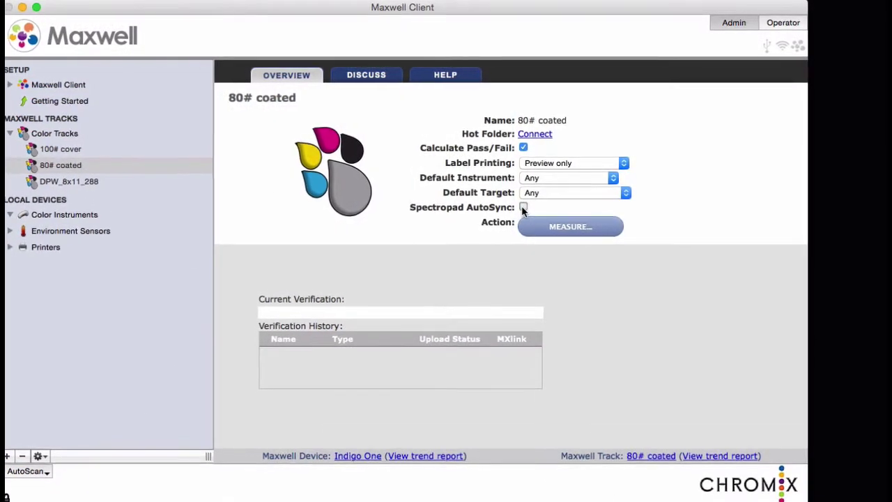
{"action": "left_click", "coordinate": [525, 207]}
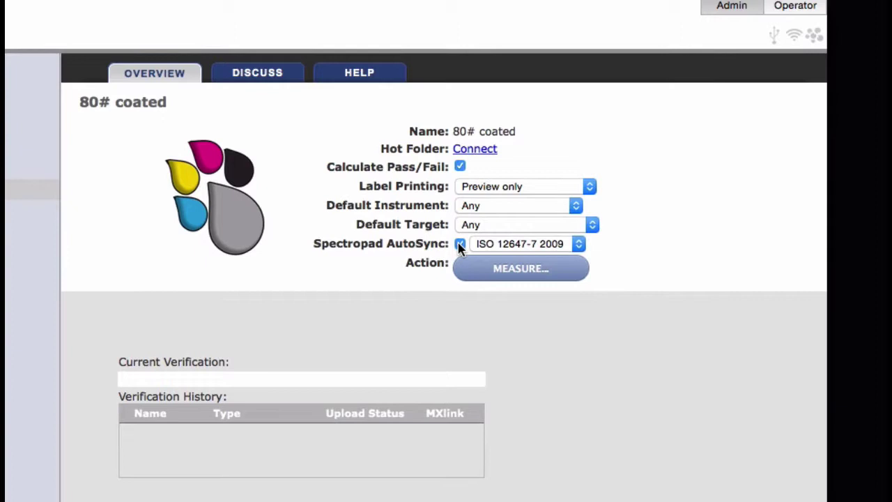
{"action": "left_click", "coordinate": [554, 251]}
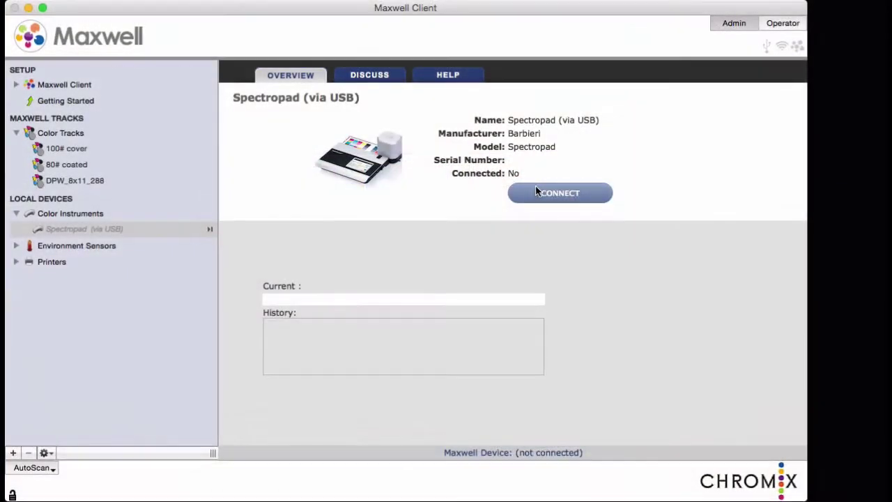
- Connect the Spectropad via USB, check the 80# coated track's settings and return to the instrument's overview
{"action": "left_click", "coordinate": [536, 192]}
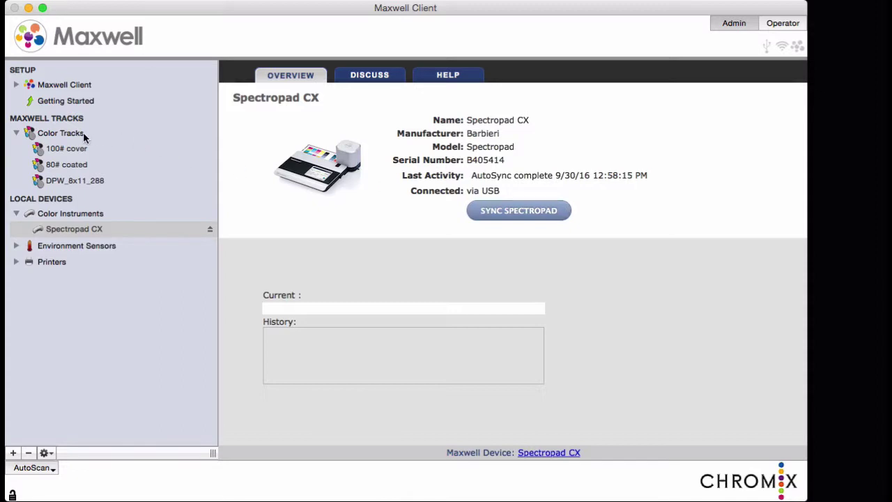
{"action": "left_click", "coordinate": [82, 164]}
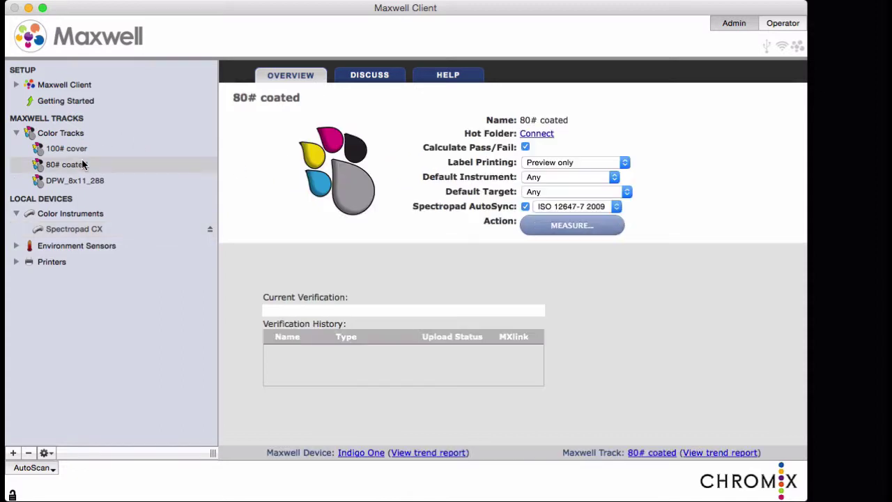
{"action": "left_click", "coordinate": [82, 230]}
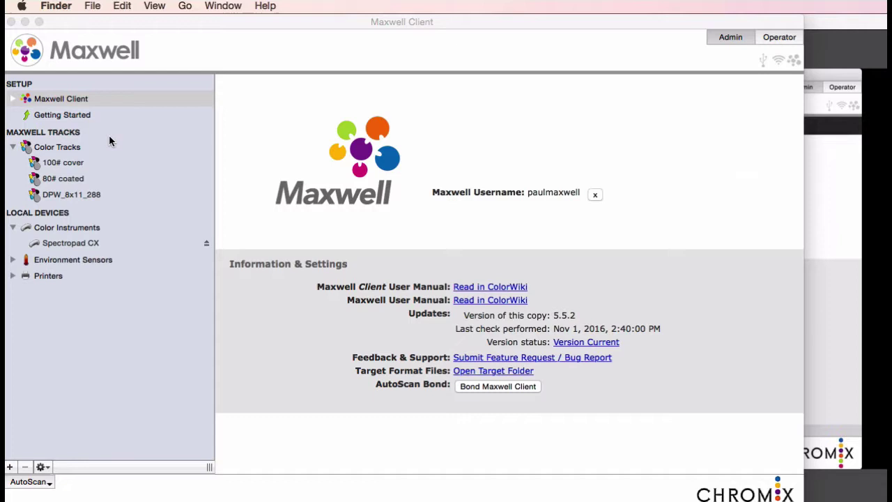
- Open the target folder linked on the Maxwell Client information page and look into its Barbieri Spectropad subfolder
{"action": "left_click", "coordinate": [72, 103]}
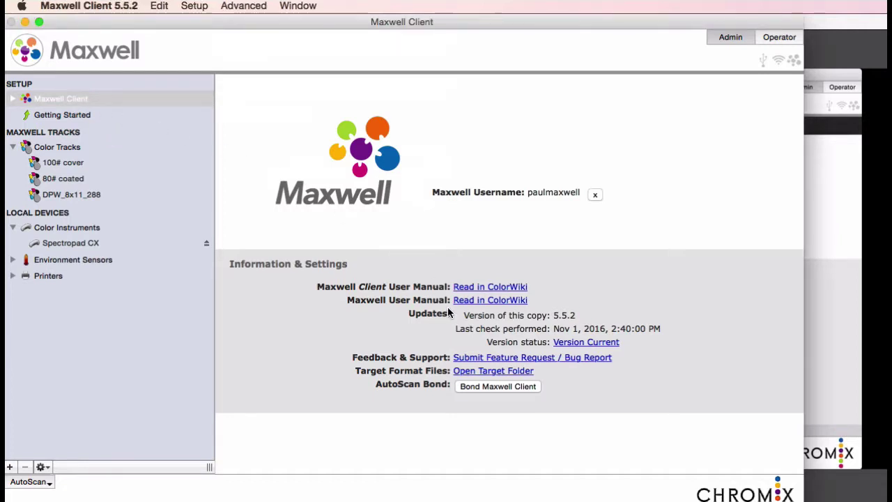
{"action": "left_click", "coordinate": [495, 375]}
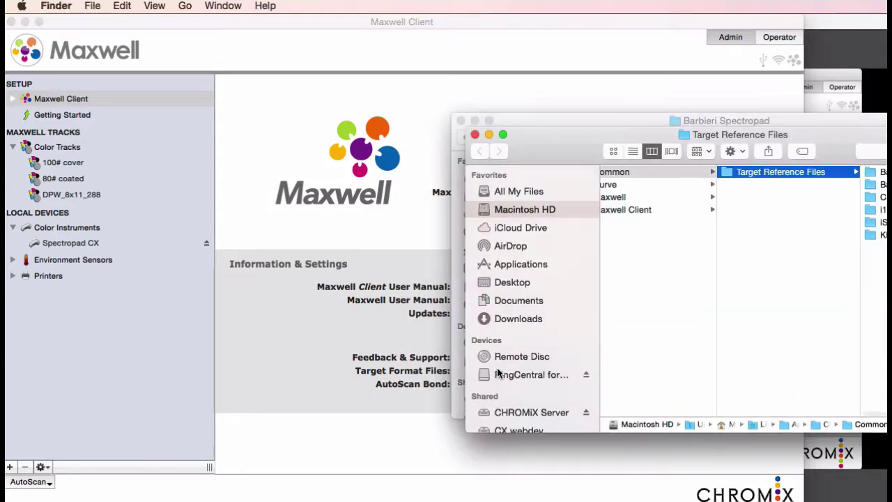
{"action": "left_click_drag", "start_coordinate": [655, 141], "coordinate": [503, 126]}
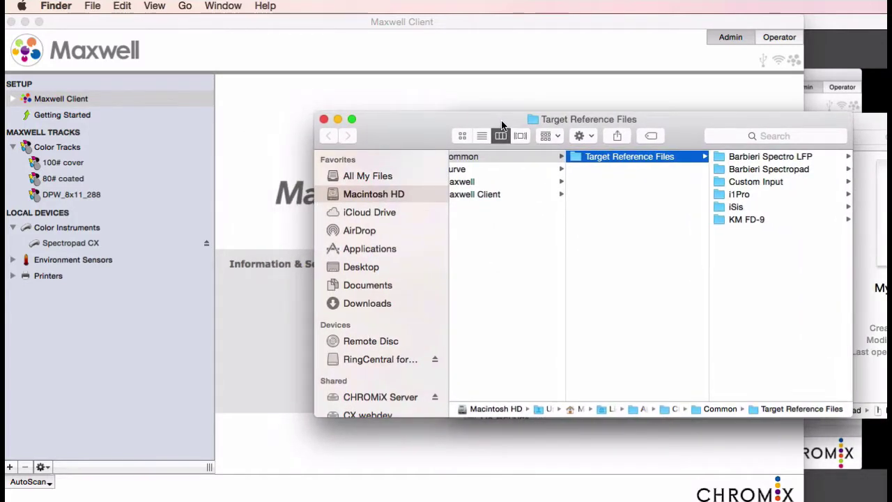
{"action": "left_click", "coordinate": [757, 170]}
- Reopen the target reference folder with the Open Target Reference Folder command and select My Spectropad target.zip in Barbieri Spectropad
{"action": "left_click", "coordinate": [213, 26]}
{"action": "left_click", "coordinate": [239, 9]}
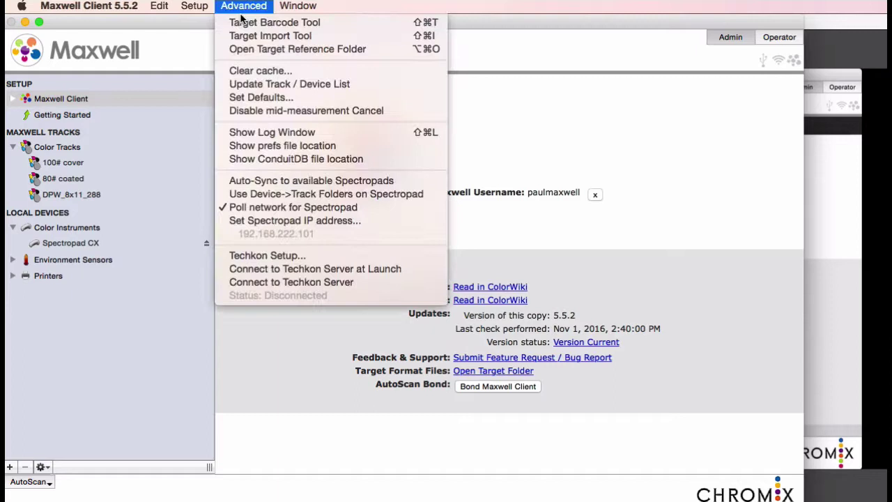
{"action": "left_click", "coordinate": [260, 52]}
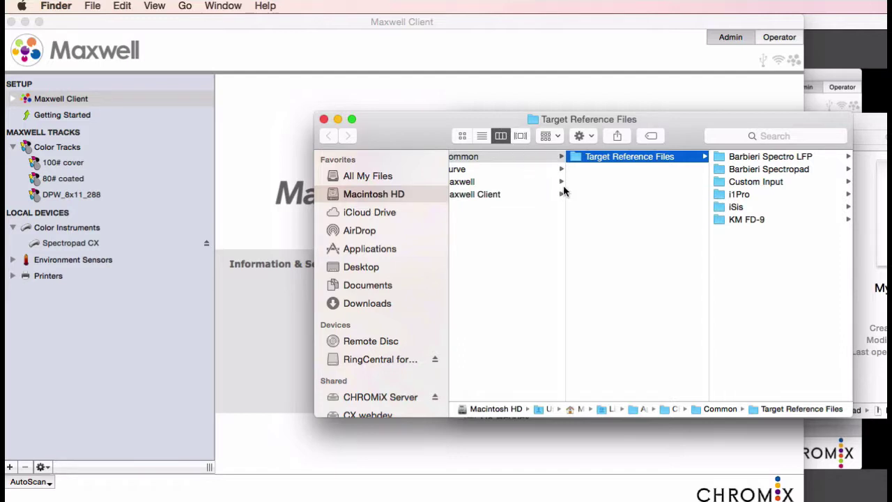
{"action": "left_click", "coordinate": [756, 171]}
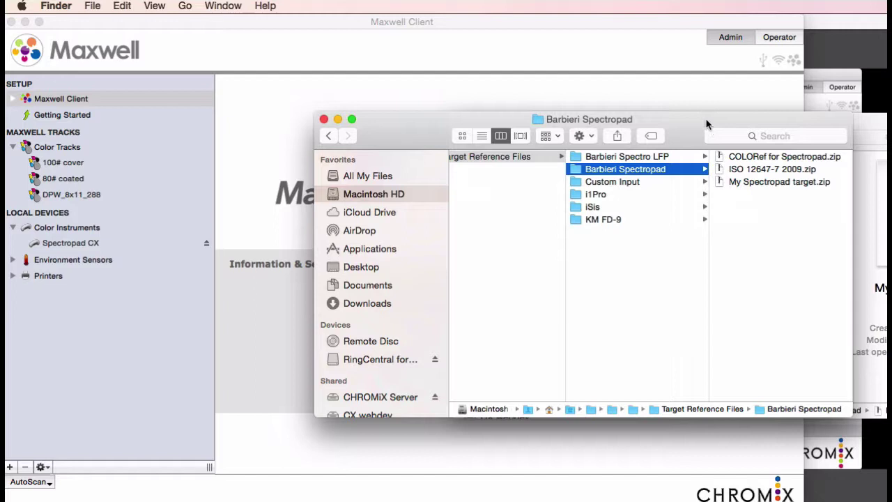
{"action": "left_click", "coordinate": [780, 183]}
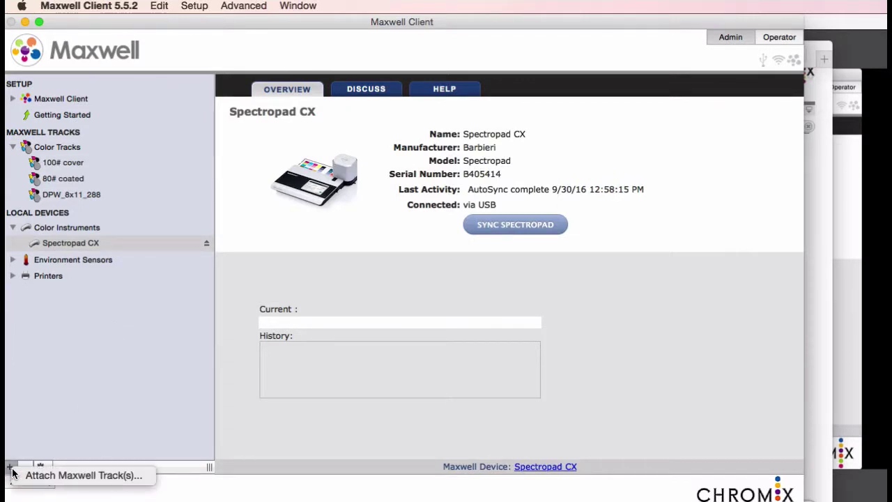
- Attach the Grand Format Spectropad track of device PC Vutek B and set its Spectropad AutoSync target to My Spectropad target
{"action": "left_click", "coordinate": [10, 467]}
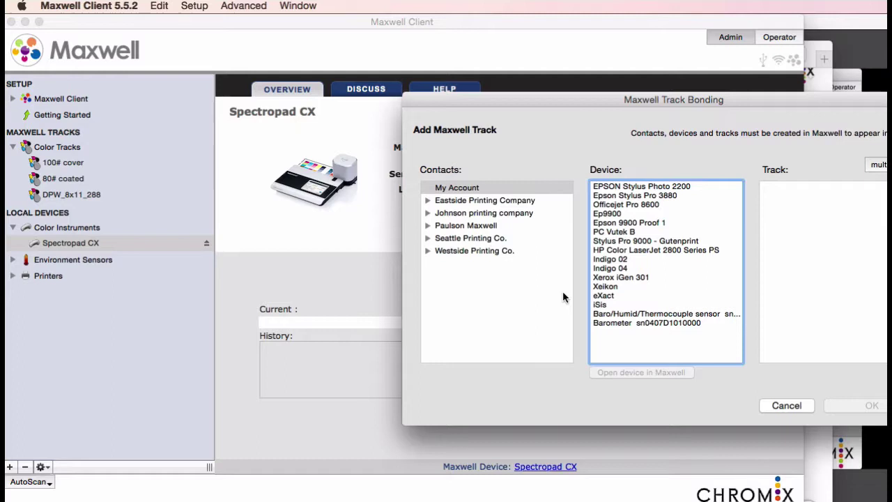
{"action": "left_click", "coordinate": [630, 234]}
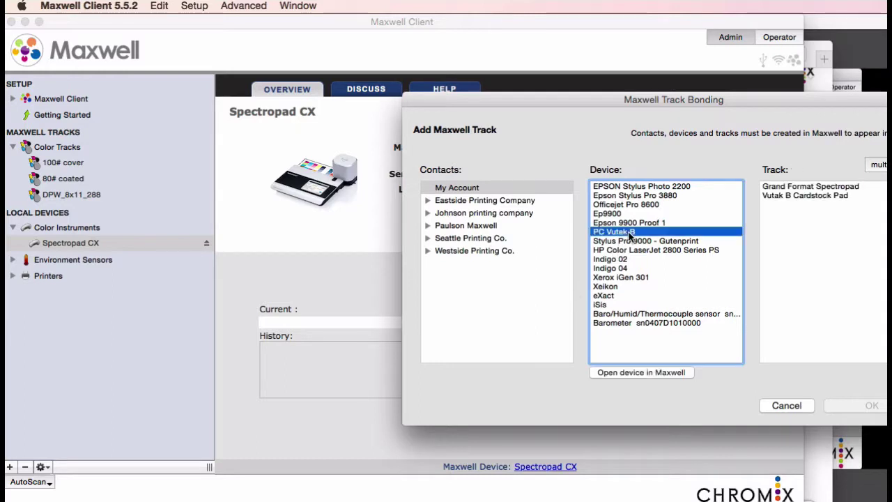
{"action": "left_click", "coordinate": [819, 188]}
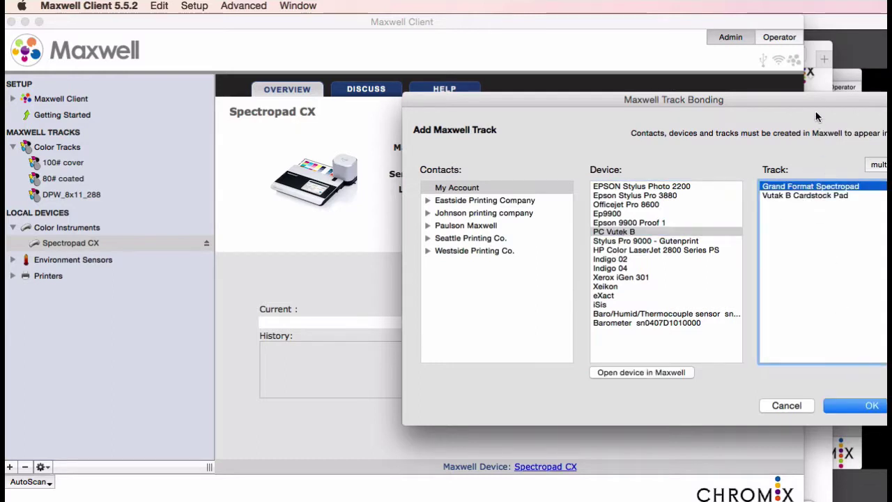
{"action": "left_click_drag", "start_coordinate": [817, 100], "coordinate": [733, 103]}
{"action": "left_click", "coordinate": [809, 409]}
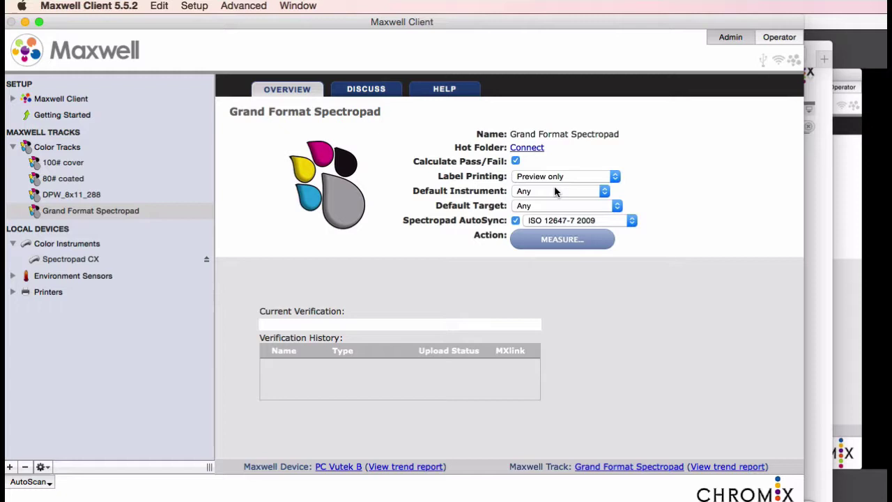
{"action": "left_click", "coordinate": [559, 222]}
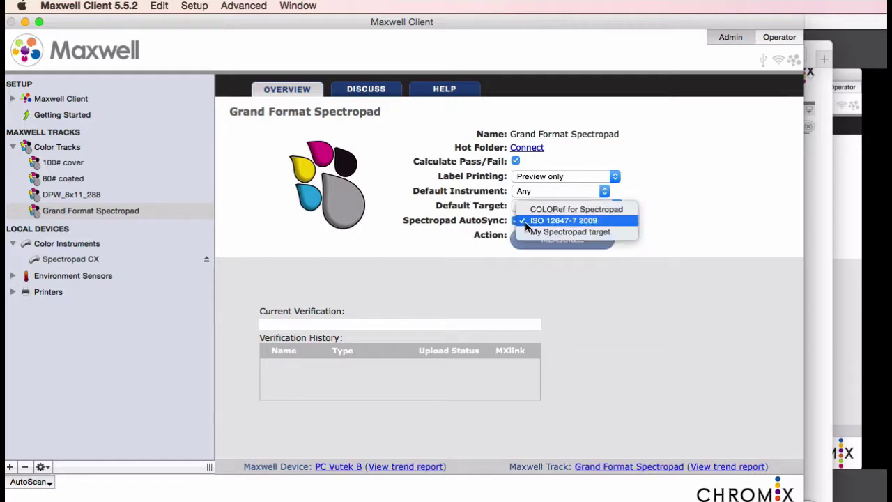
{"action": "left_click", "coordinate": [553, 233]}
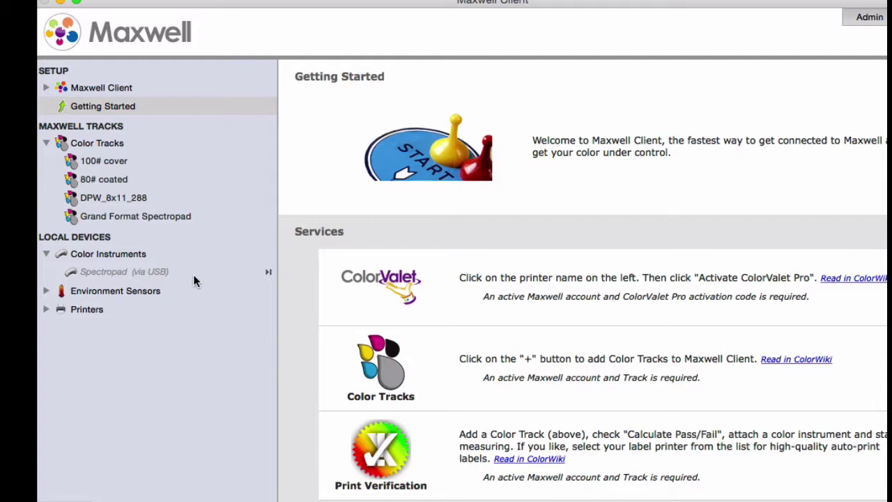
- Connect the Spectropad via USB and sync it with the attached tracks
{"action": "left_click", "coordinate": [193, 275]}
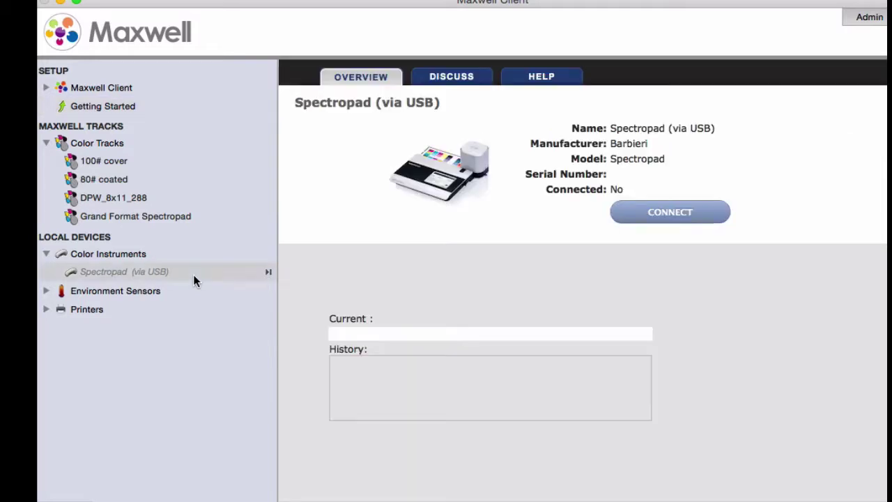
{"action": "left_click", "coordinate": [655, 216]}
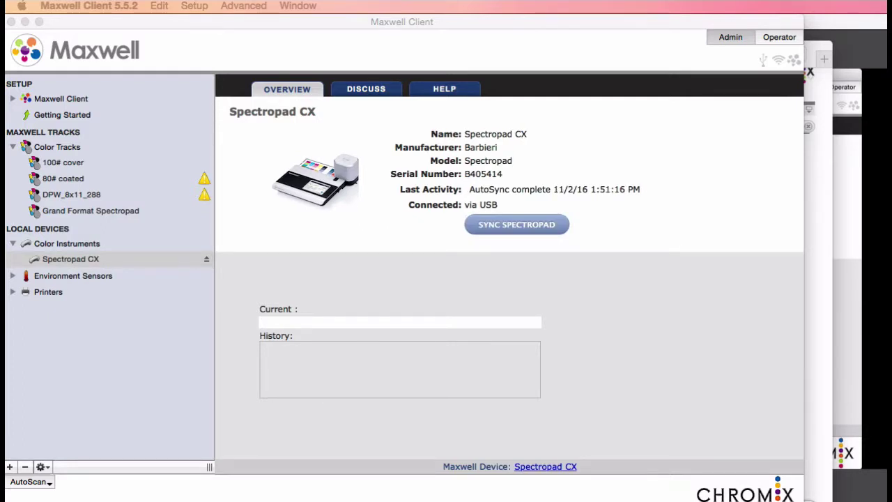
{"action": "left_click", "coordinate": [491, 231]}
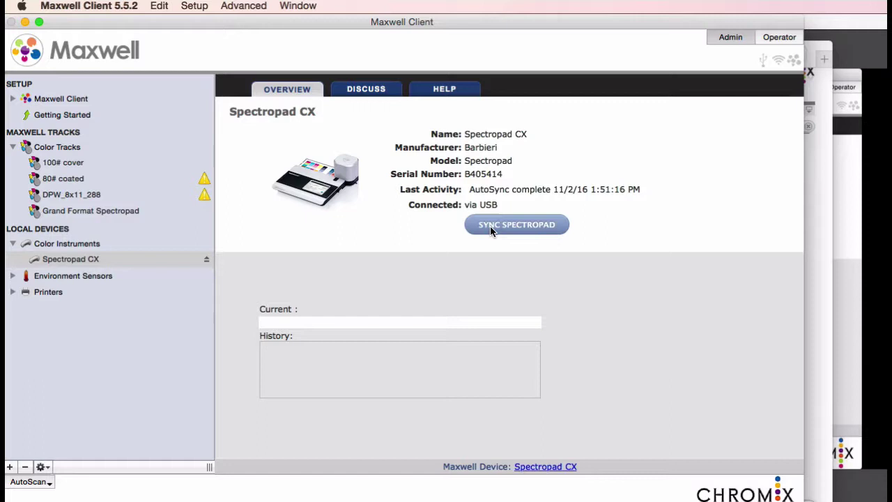
{"action": "left_click", "coordinate": [492, 231]}
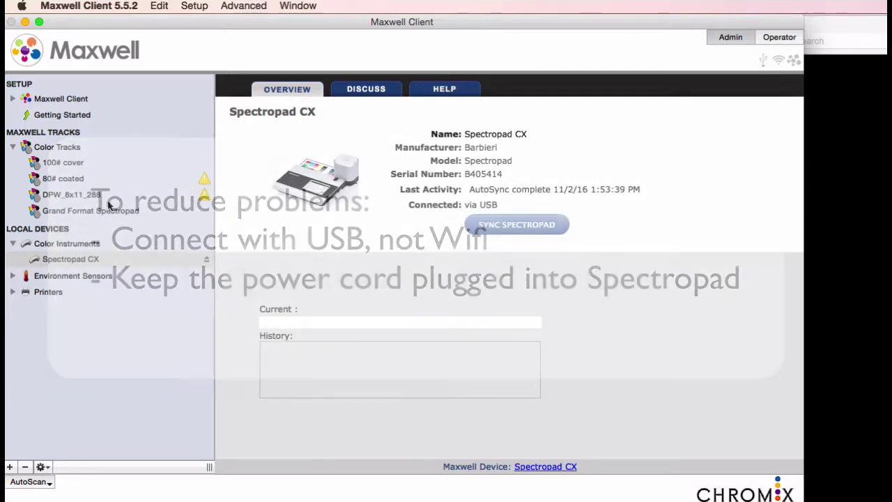
- View the Grand Format Spectropad track's overview, look at its details page on the Maxwell website and return to Maxwell Client
{"action": "left_click", "coordinate": [109, 213]}
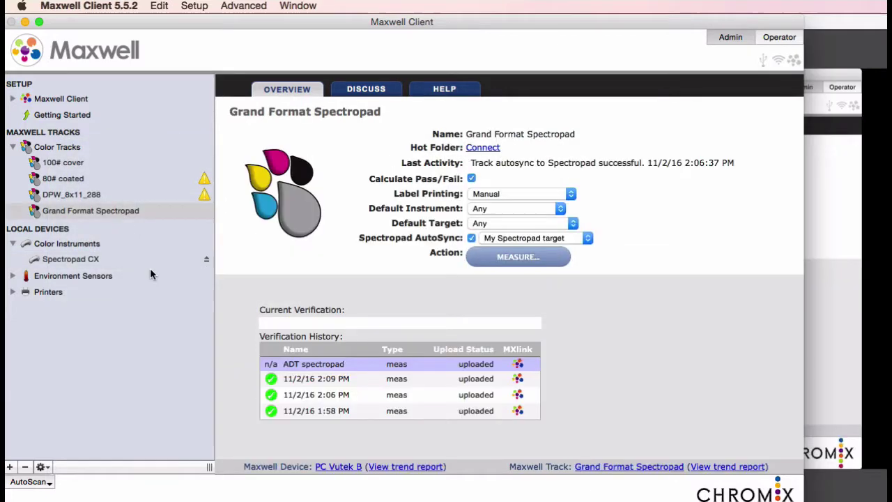
{"action": "left_click", "coordinate": [244, 7]}
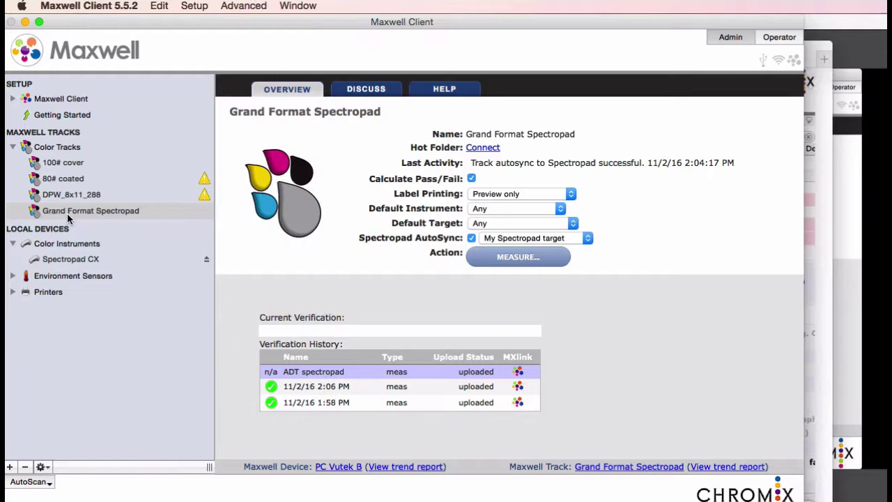
{"action": "left_click", "coordinate": [619, 469]}
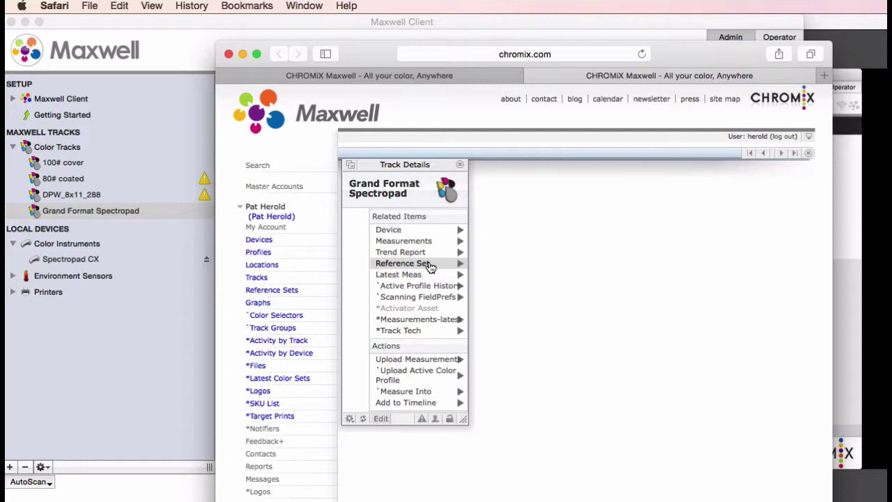
{"action": "key", "text": "super+h"}
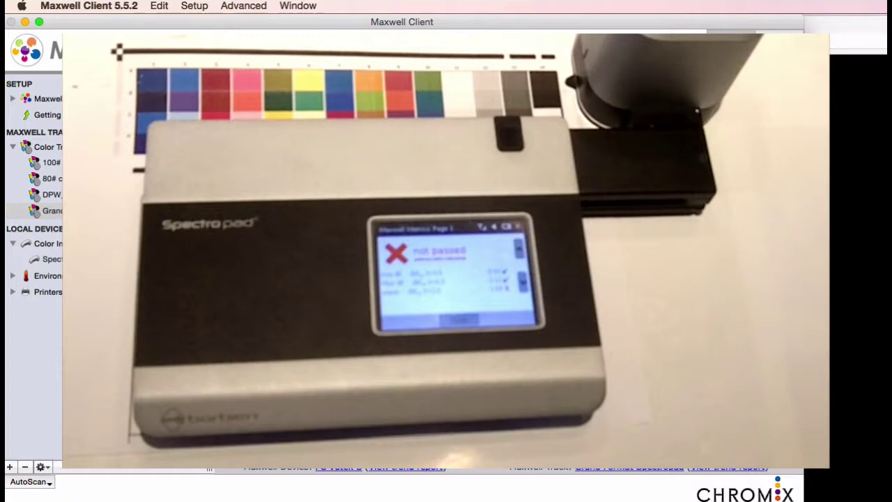
{"action": "left_click", "coordinate": [245, 7]}
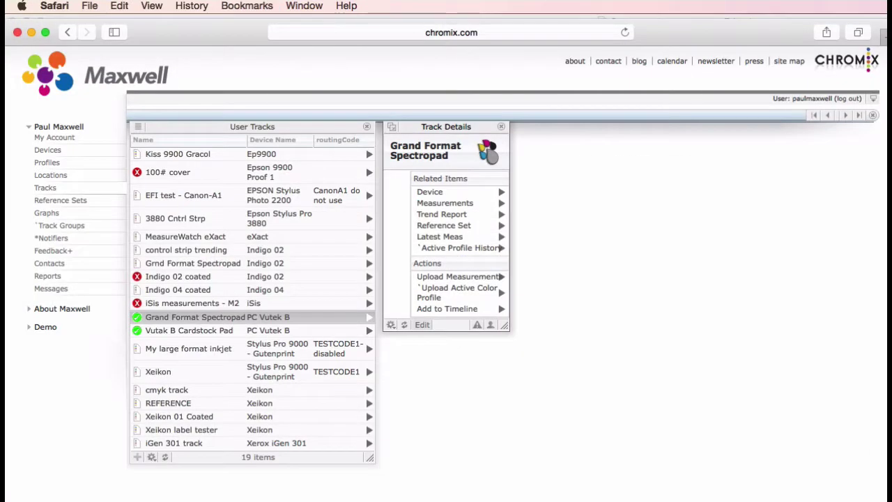
- List the Grand Format Spectropad track's measurements on the Maxwell website and examine the measurement conditions of 11_2_16 2_09 PM.txt
{"action": "left_click", "coordinate": [465, 204]}
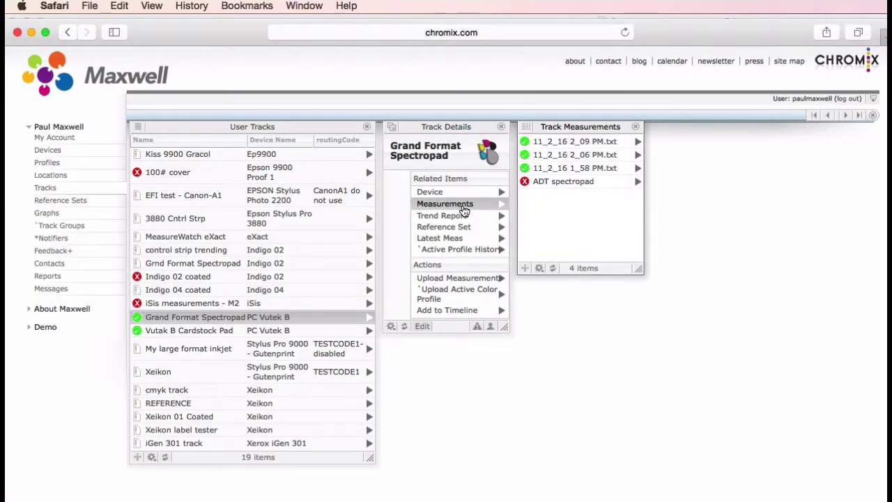
{"action": "left_click", "coordinate": [570, 142]}
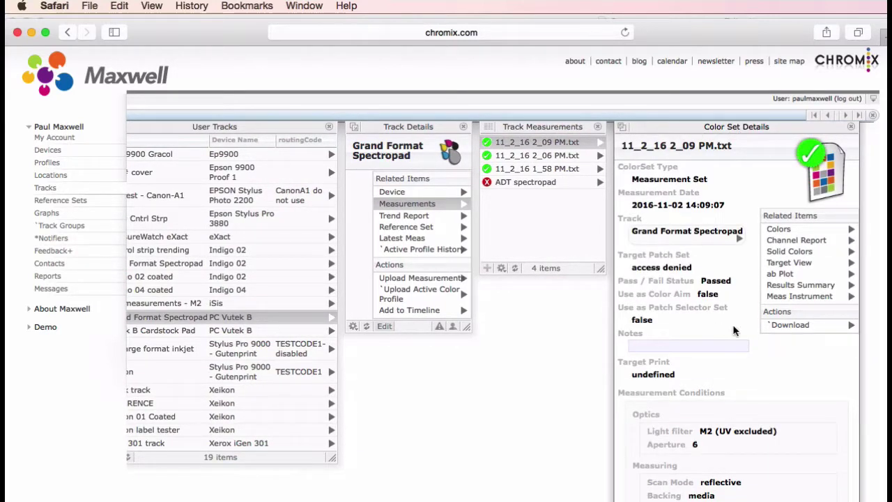
{"action": "scroll", "coordinate": [697, 314], "scroll_direction": "down", "scroll_amount": 10}
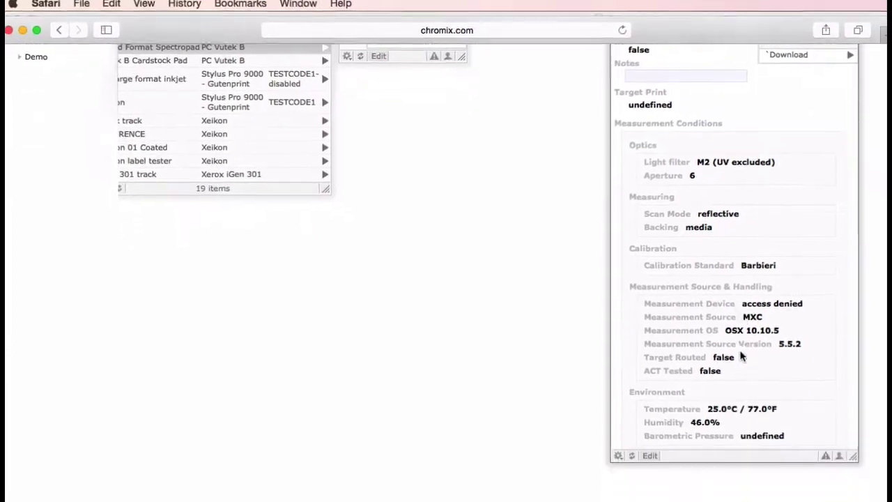
{"action": "left_click_drag", "start_coordinate": [853, 456], "coordinate": [885, 456]}
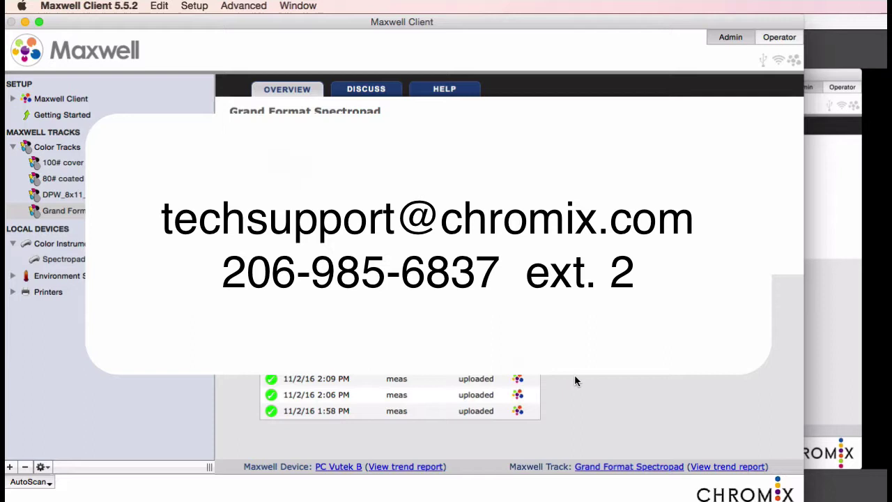
- Select the 11/2/16 2:06 PM measurement in the Grand Format Spectropad track's verification history in Maxwell Client
{"action": "left_click", "coordinate": [505, 396]}
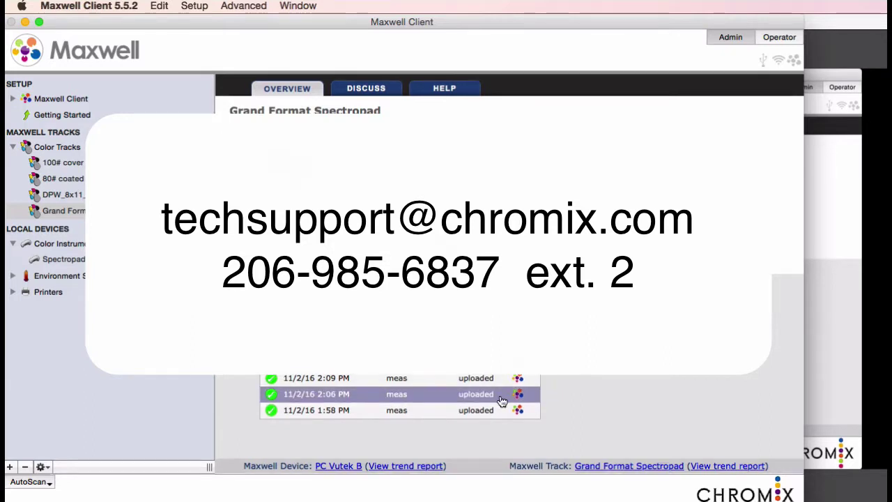